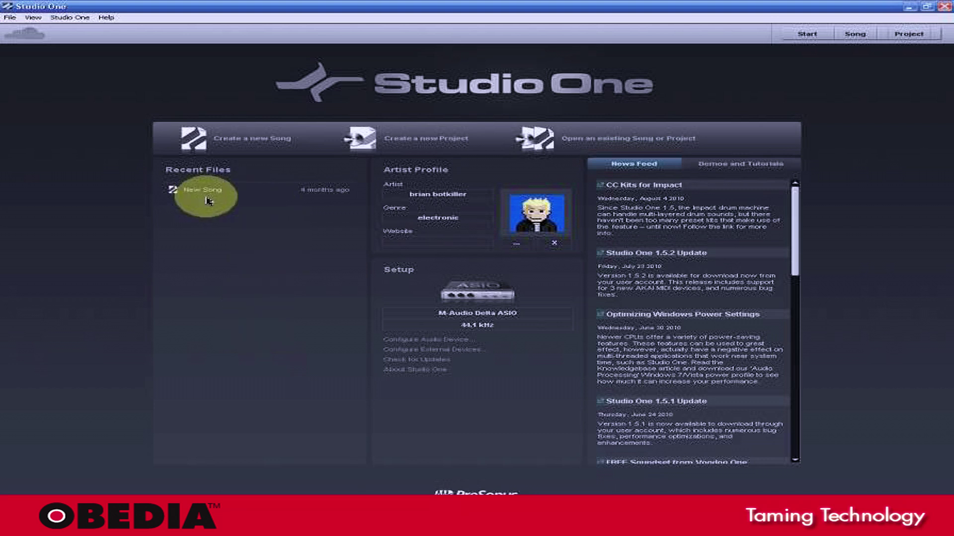
- Open the SoundCloud Client from Studio One's application menu, closing and reopening it once
left_click(226, 239)
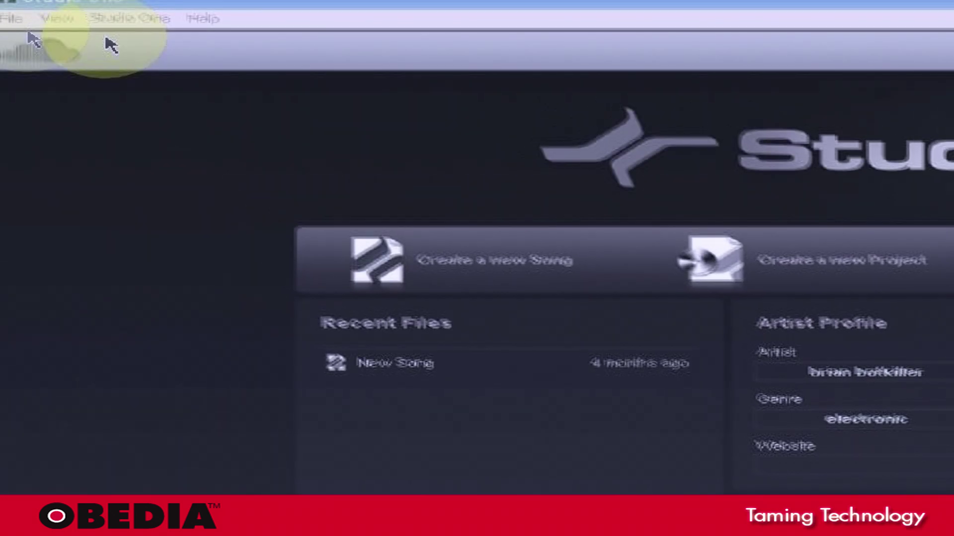
left_click(147, 20)
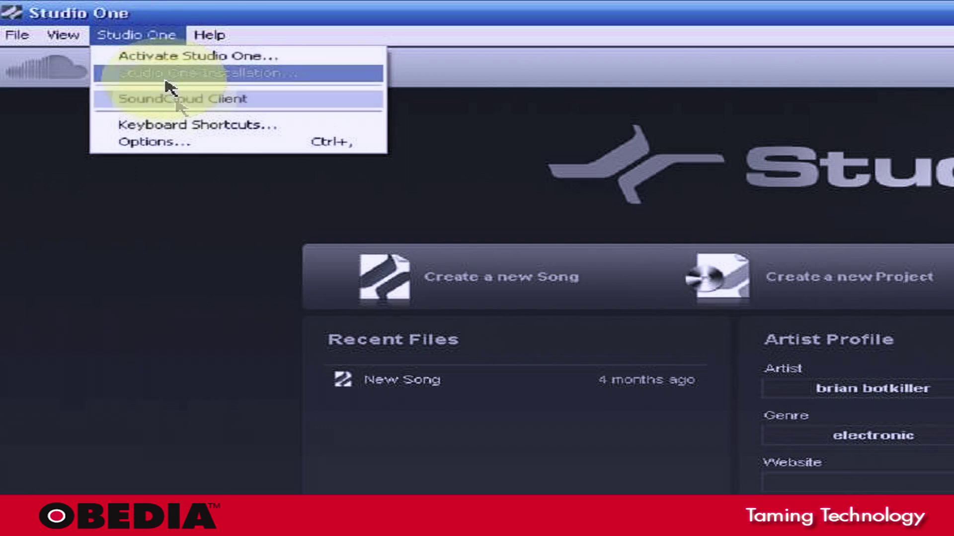
left_click(188, 101)
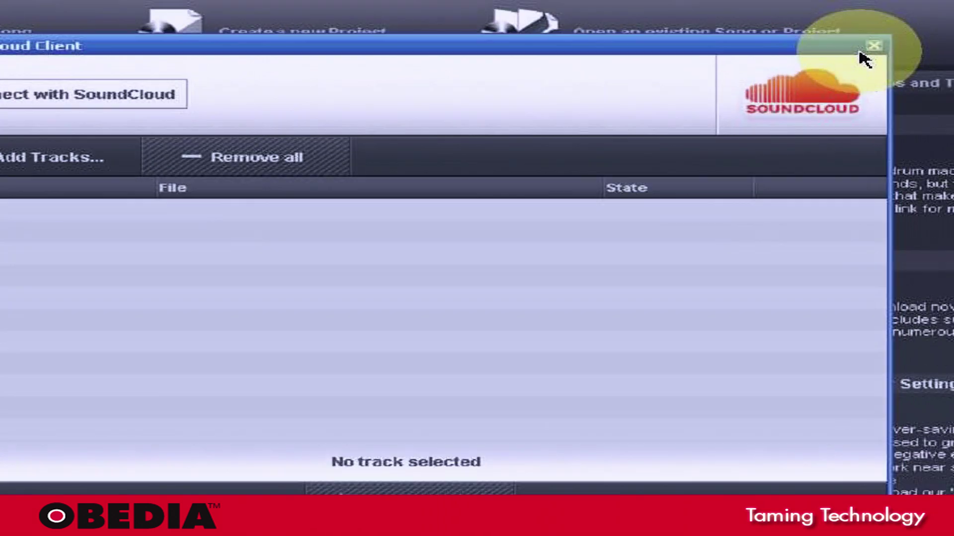
left_click(950, 8)
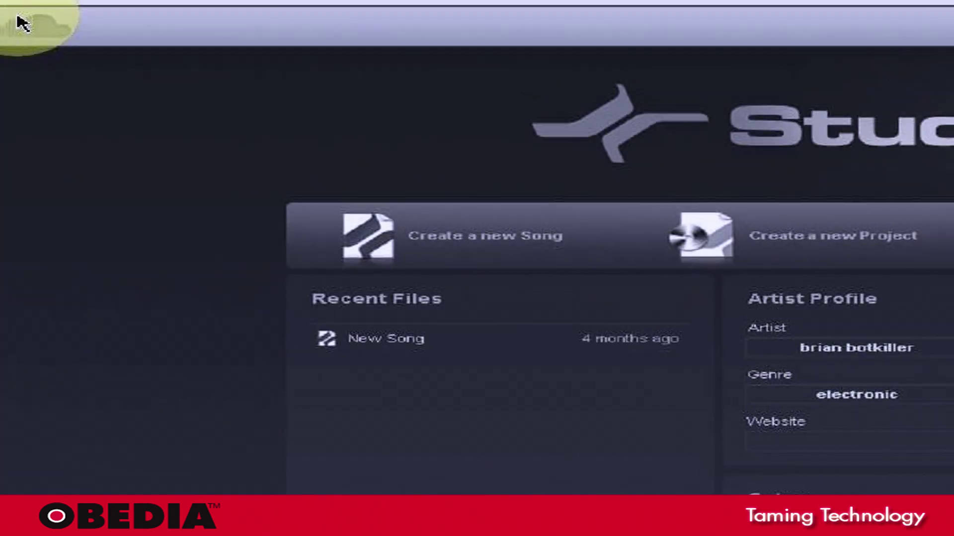
left_click(44, 70)
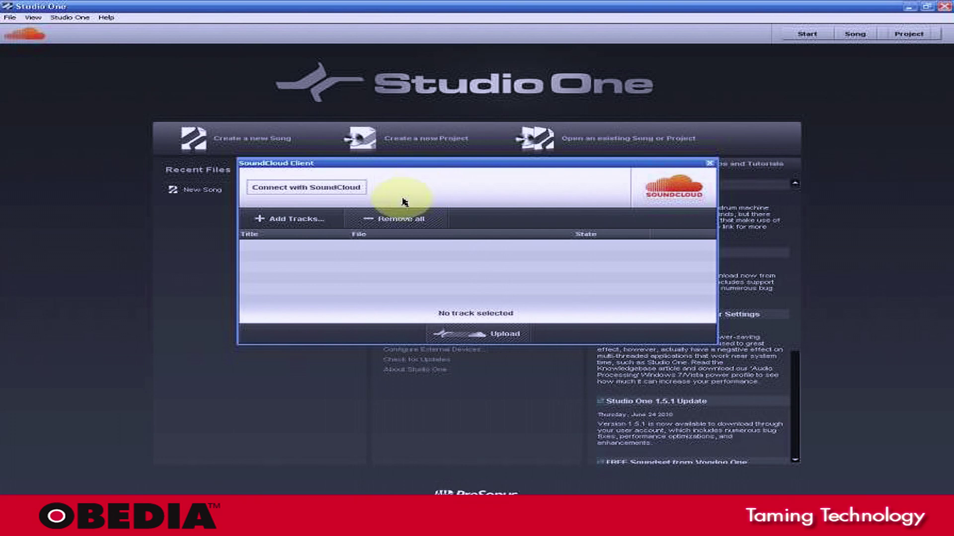
- Connect with SoundCloud, allow access in the browser, and copy the verification code
left_click(328, 192)
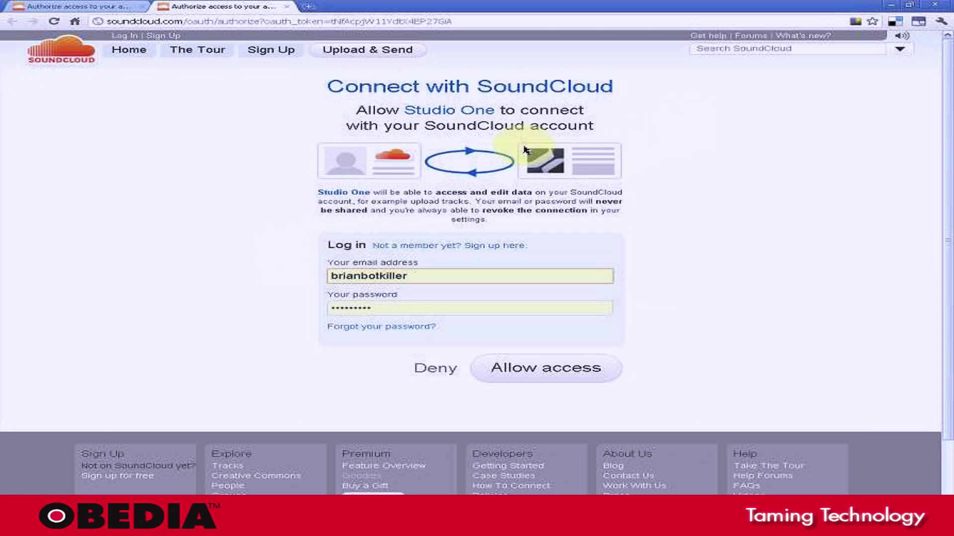
left_click(428, 278)
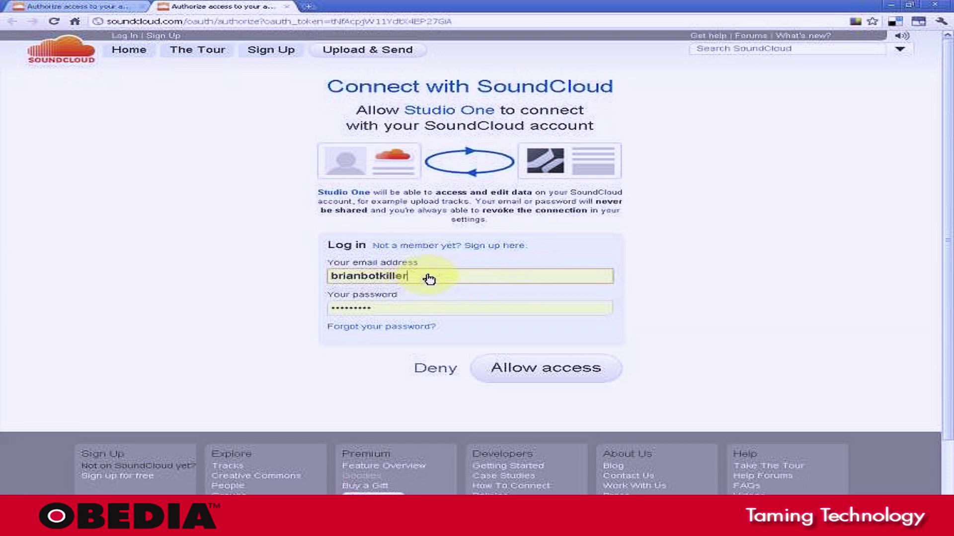
key("BackSpace")
key("BackSpace")
key("BackSpace")
key("BackSpace")
key("BackSpace")
key("BackSpace")
key("BackSpace")
key("BackSpace")
key("BackSpace")
key("BackSpace")
key("BackSpace")
key("BackSpace")
key("BackSpace")
key("BackSpace")
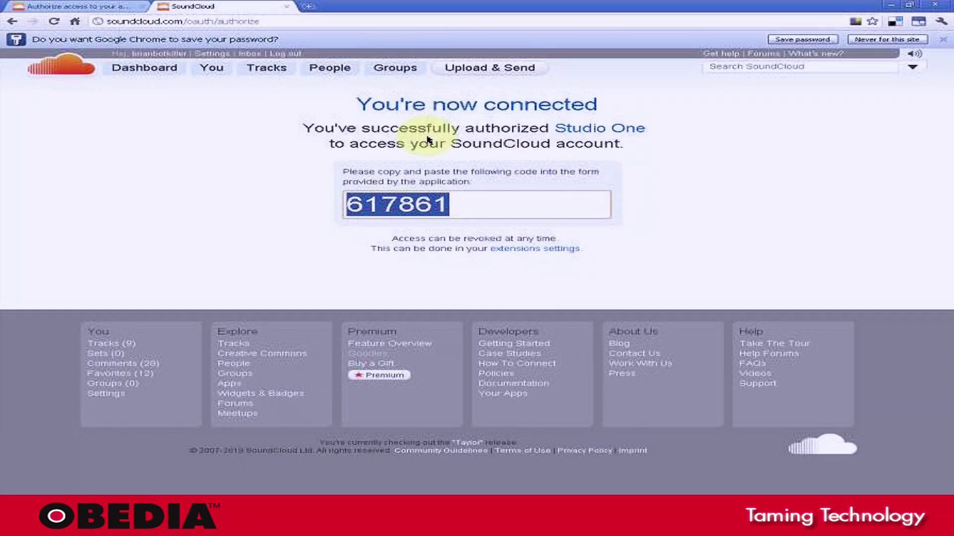
right_click(392, 209)
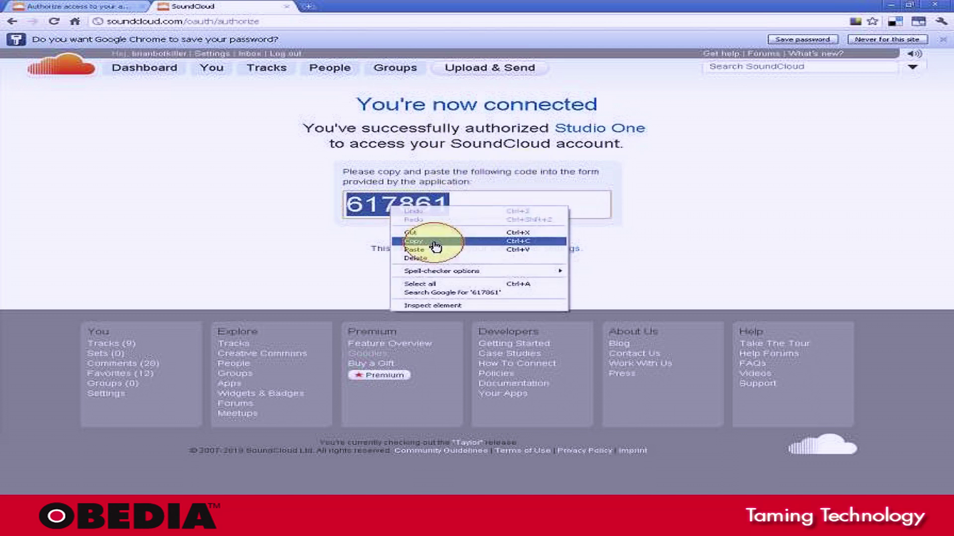
left_click(399, 233)
key("alt+Tab")
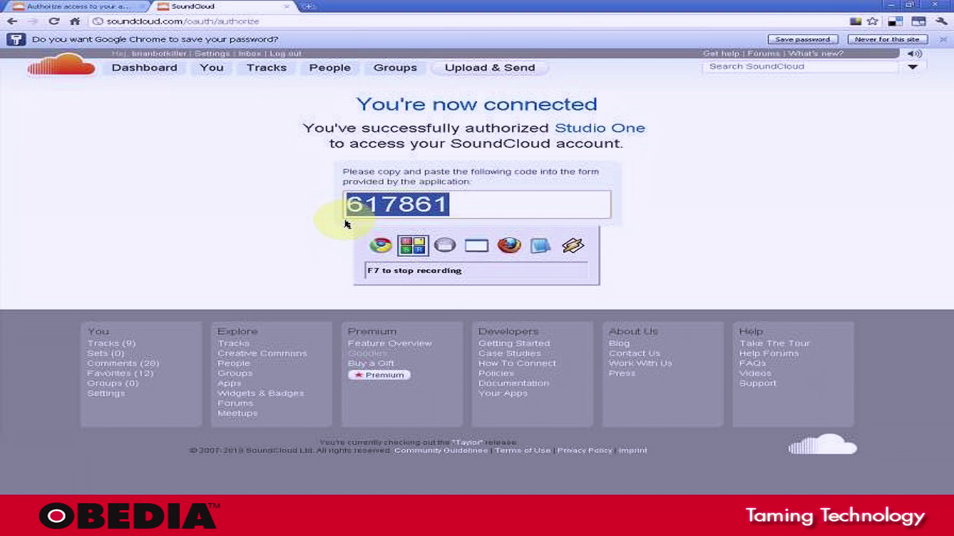
- Paste the copied verification code into the SoundCloud Client and authorize it
left_click(629, 521)
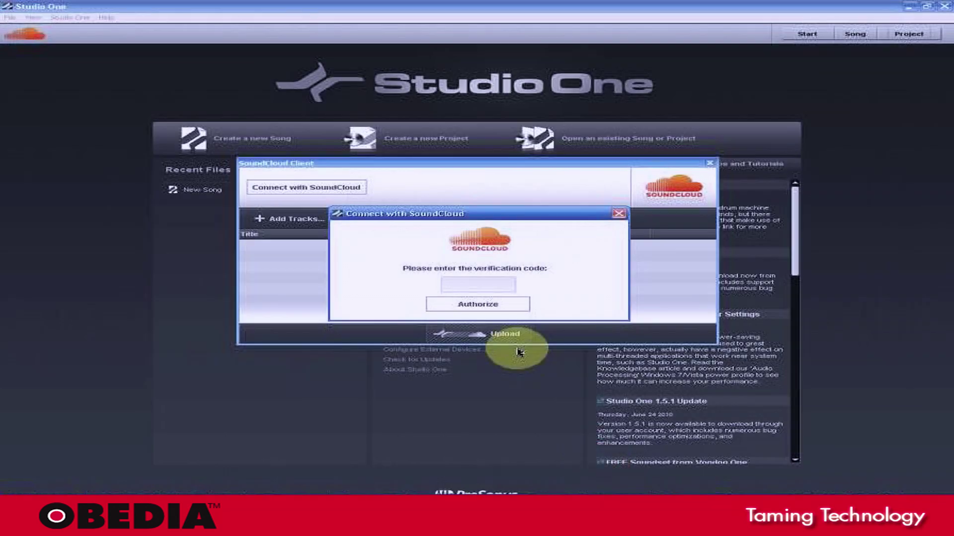
left_click(479, 286)
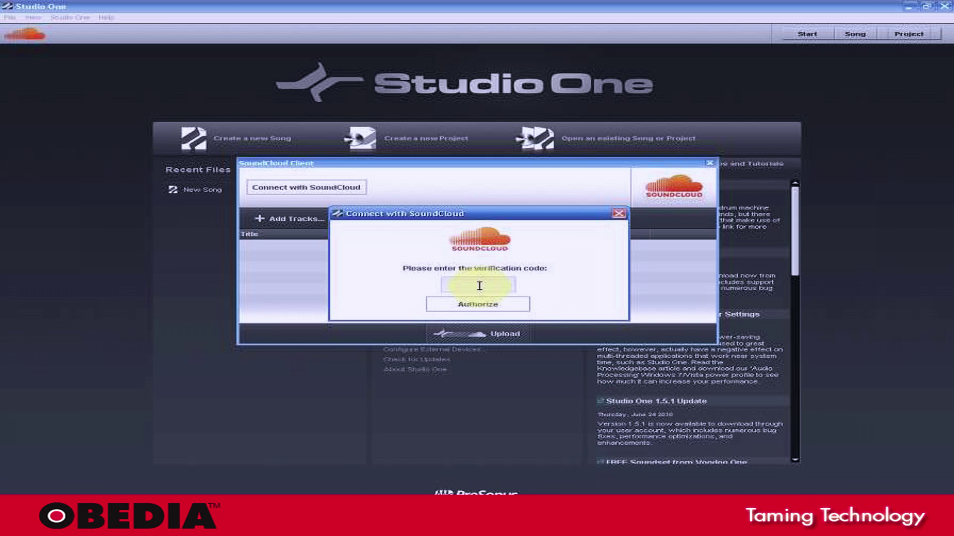
key("ctrl+v")
left_click(479, 305)
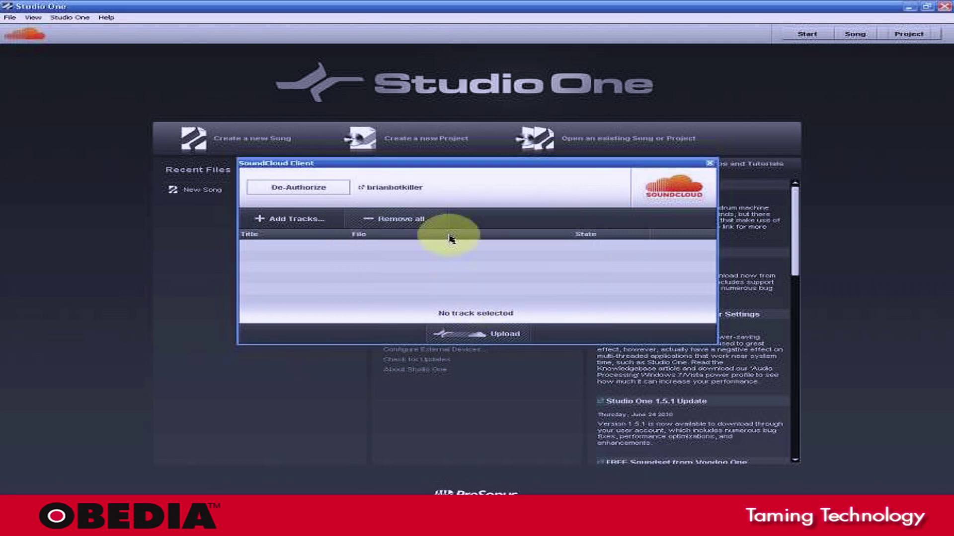
left_click_drag(363, 163, 376, 184)
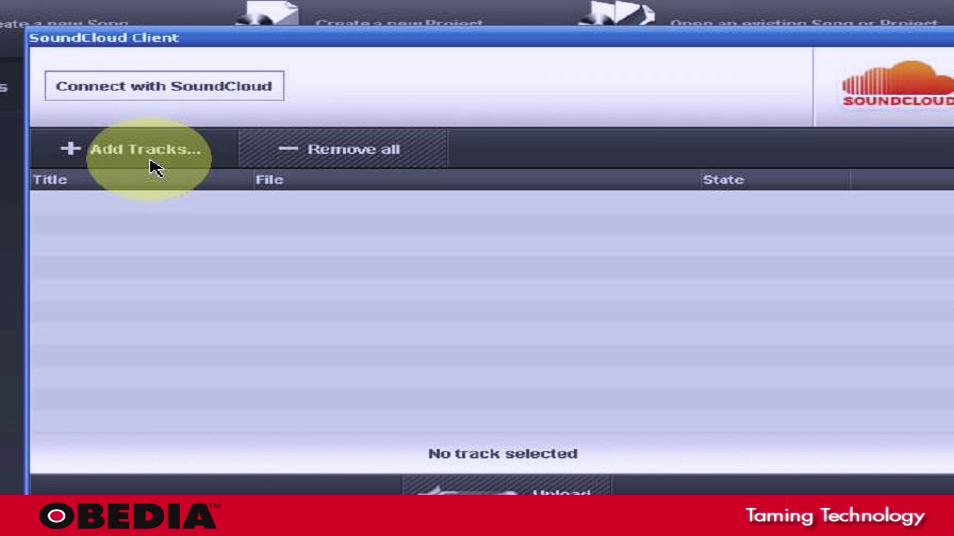
left_click(152, 165)
- Add the sky2004 mp3 from Downloads to the SoundCloud Client upload list
left_click(230, 123)
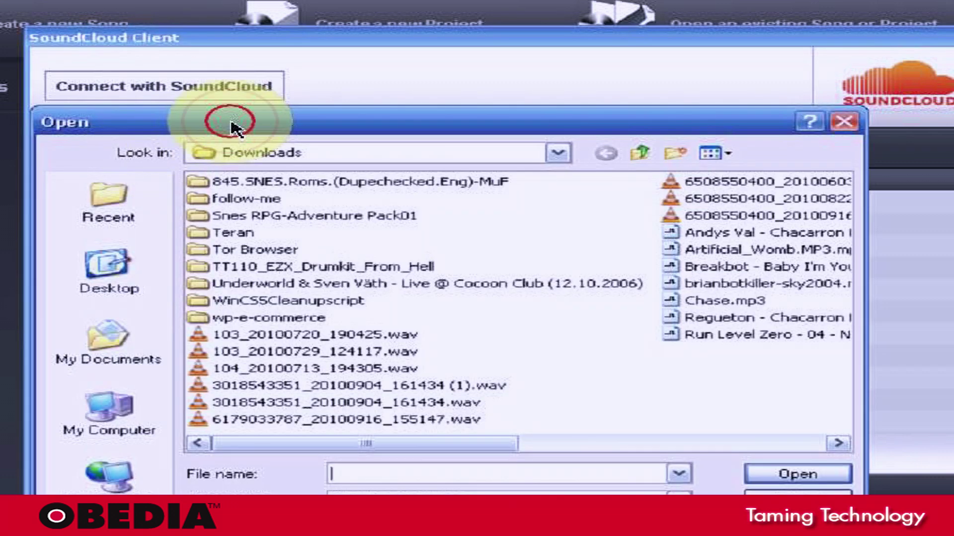
left_click_drag(231, 123, 255, 101)
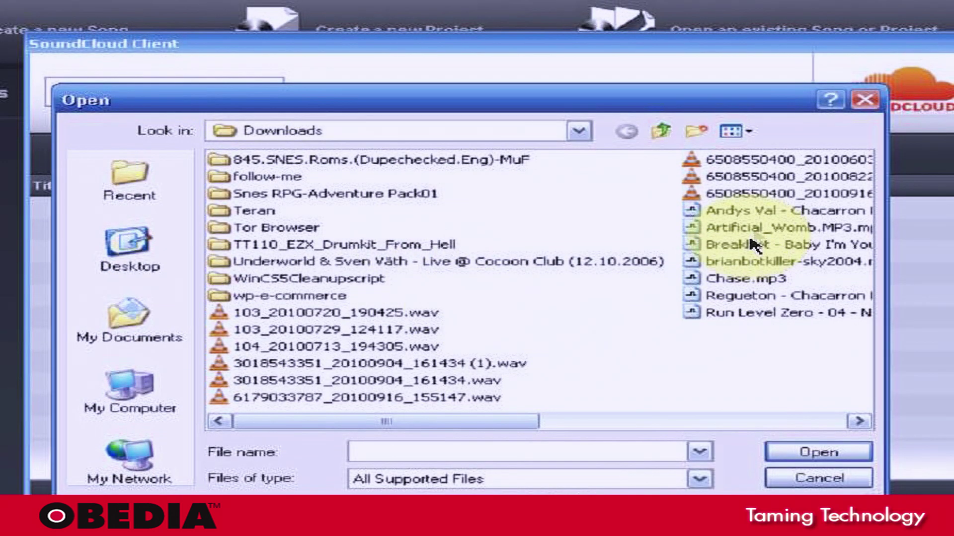
left_click(767, 262)
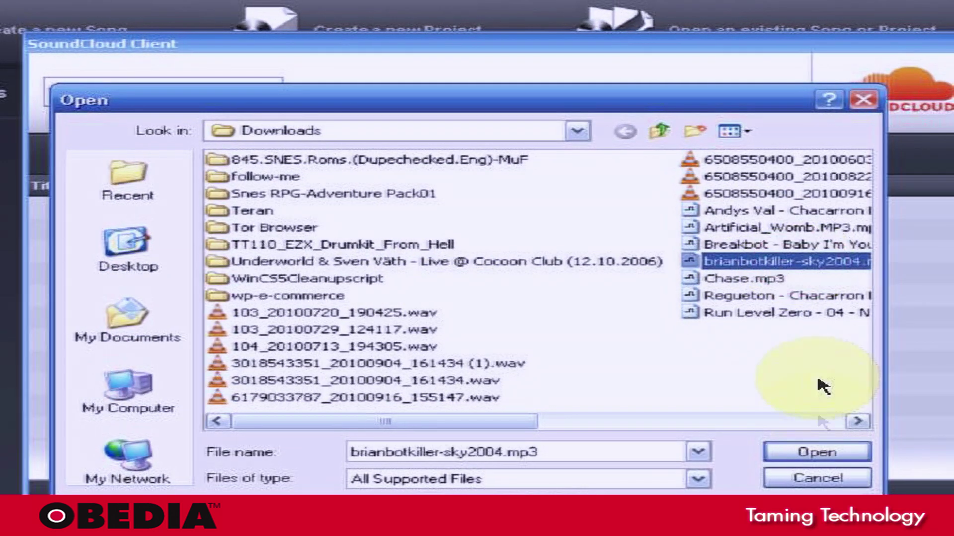
left_click(818, 452)
left_click(157, 138)
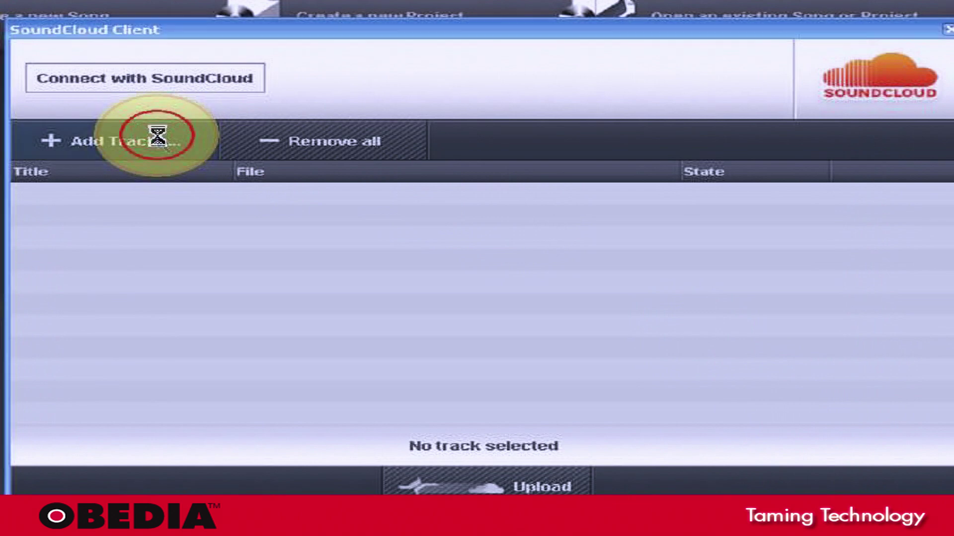
left_click(740, 248)
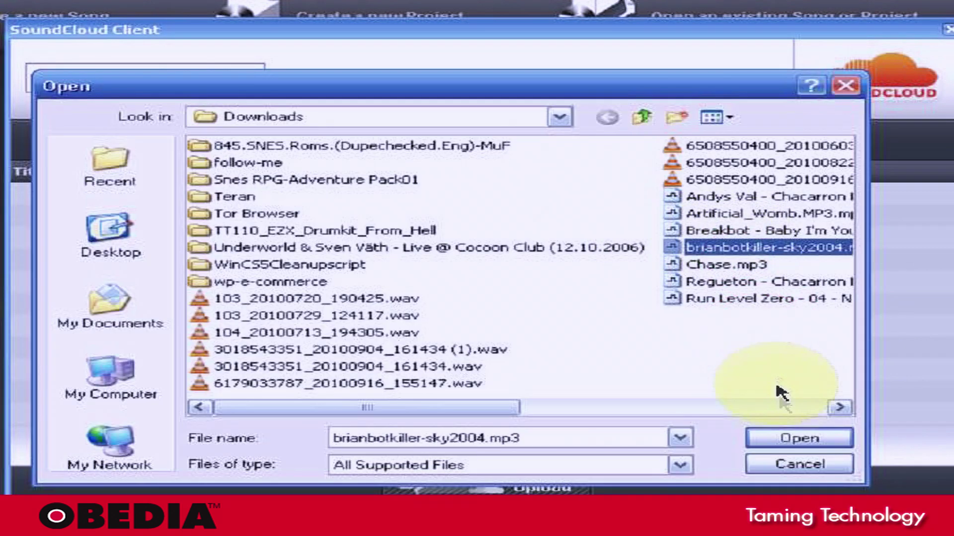
left_click(783, 439)
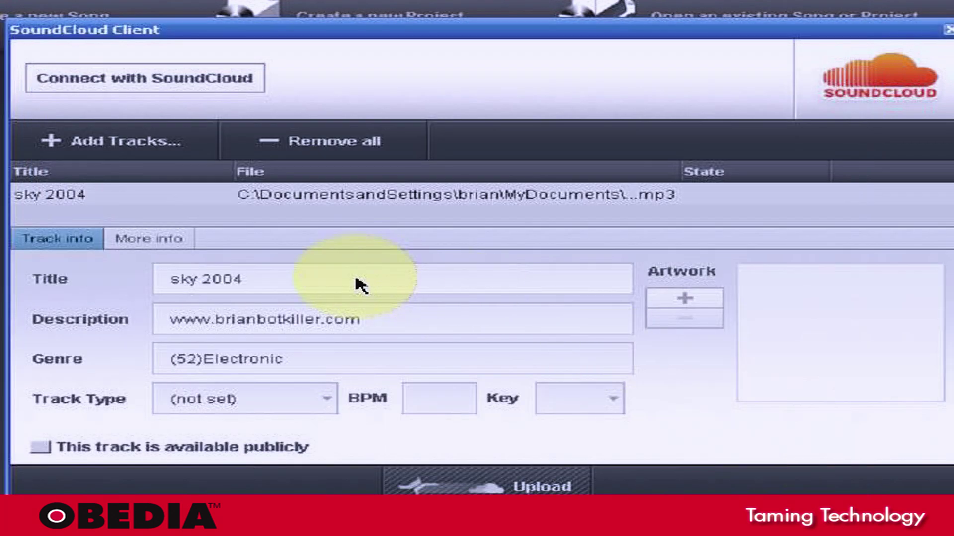
- Review the 'sky 2004' title and the Track Type and Key lists, leaving them unset
triple_click(287, 277)
left_click(287, 276)
double_click(464, 283)
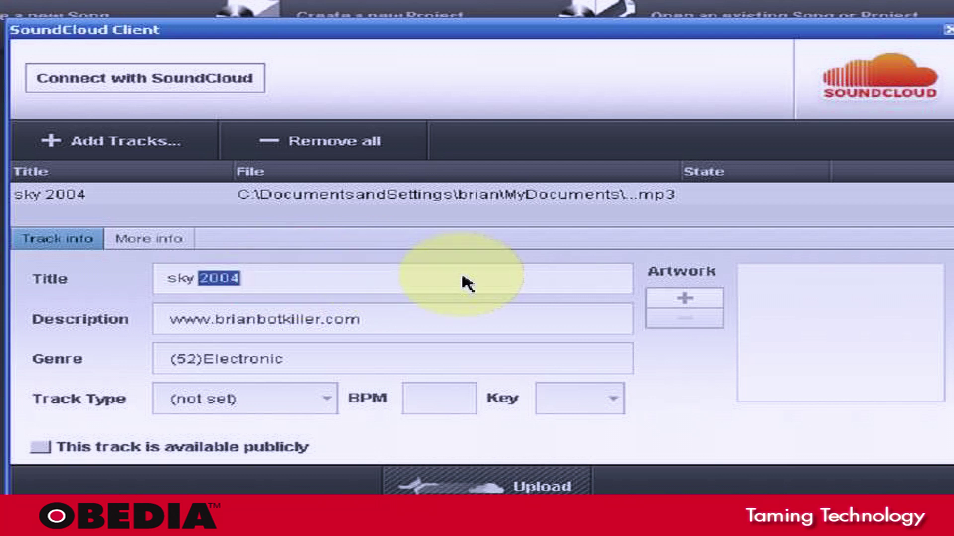
left_click(464, 283)
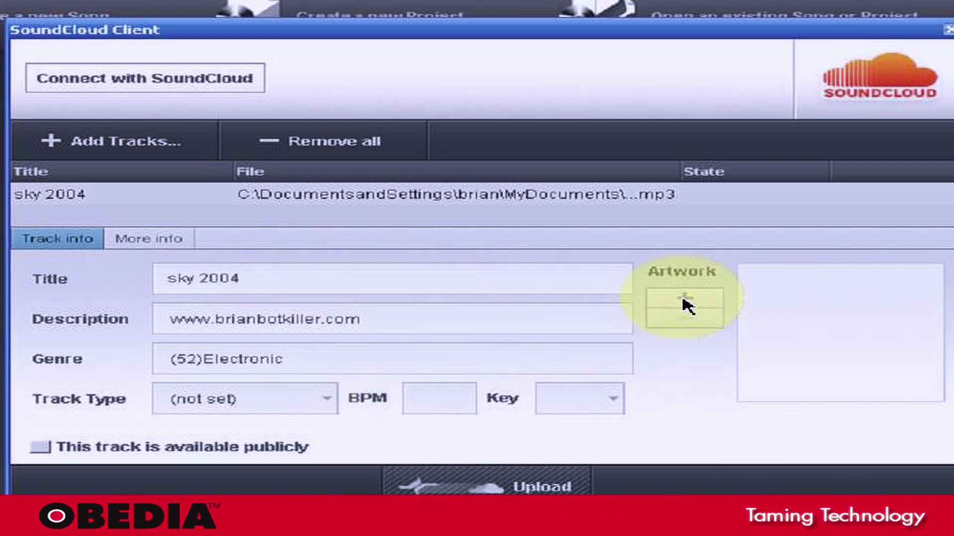
left_click(326, 404)
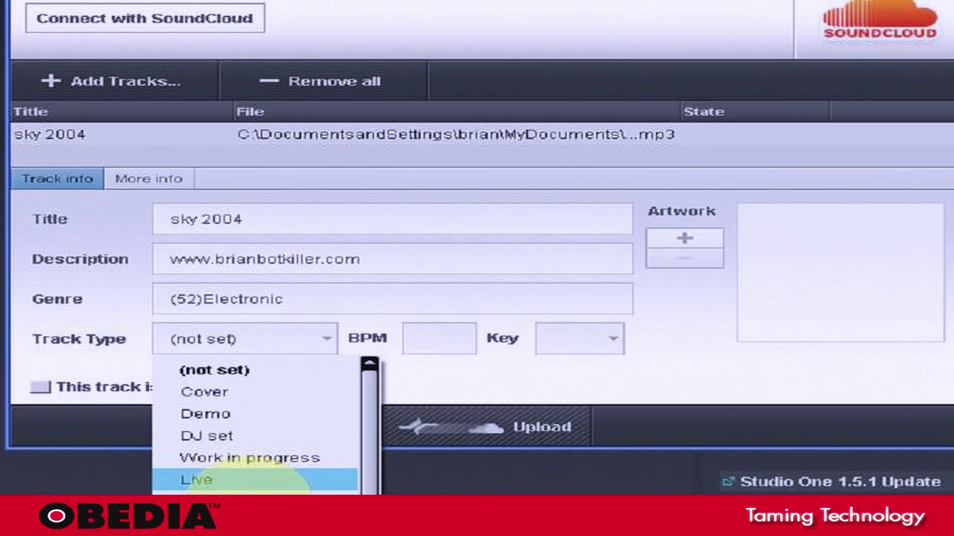
scroll(262, 484, "down", 1)
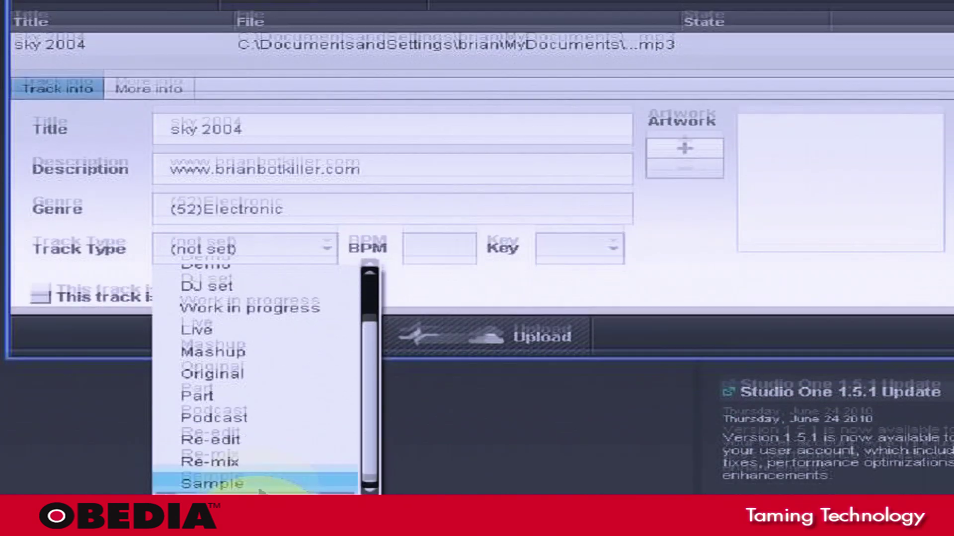
scroll(273, 422, "up", 1)
left_click(428, 273)
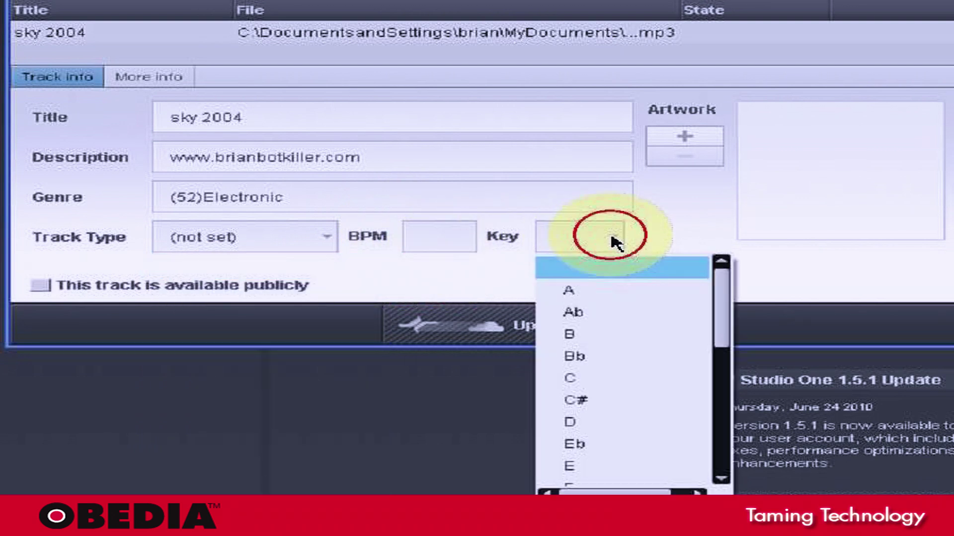
left_click(462, 277)
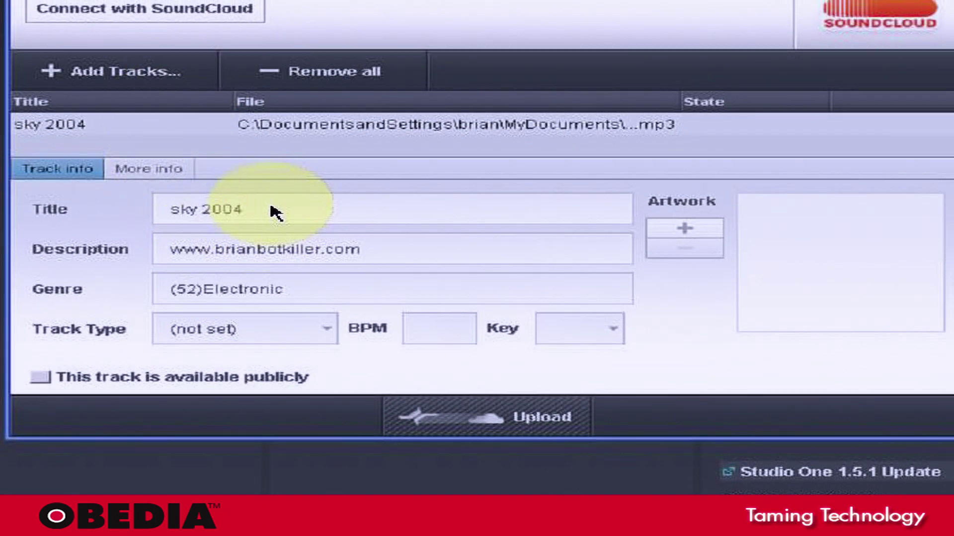
left_click(171, 172)
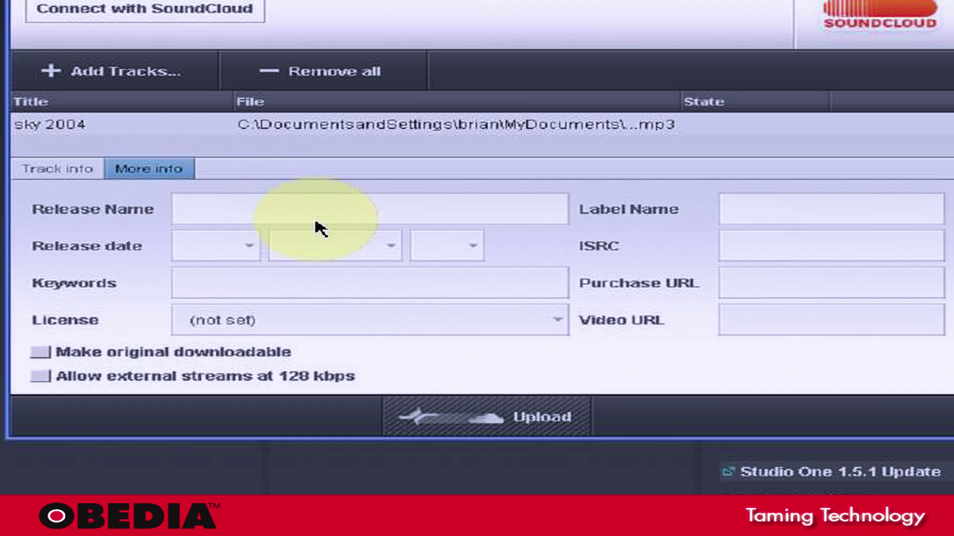
- Tick Make original downloadable under More info, return to Track info, and close the client
left_click(807, 281)
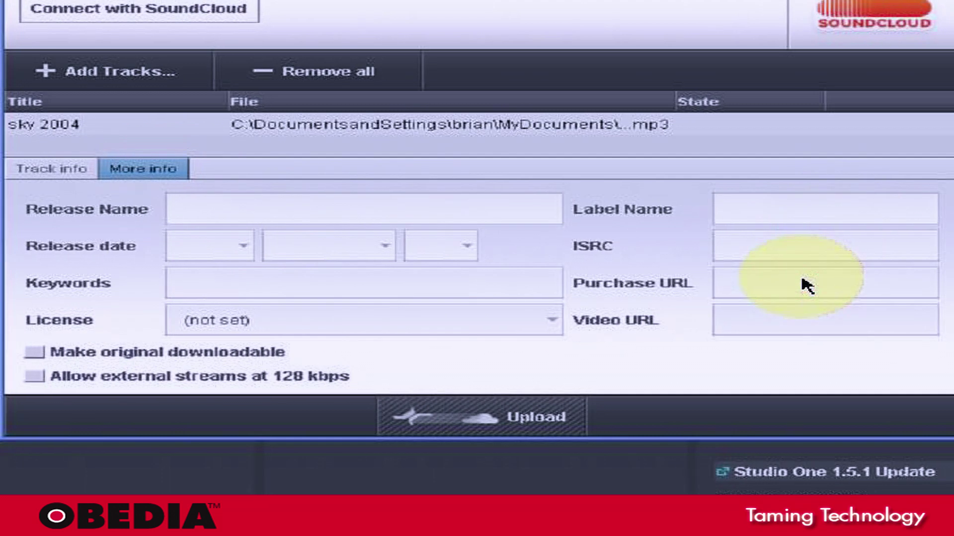
left_click(803, 218)
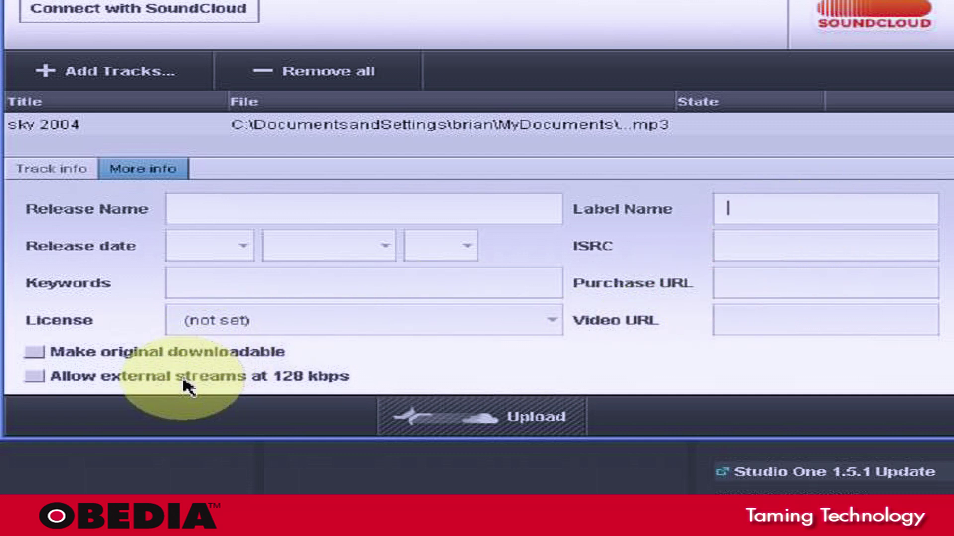
left_click(194, 354)
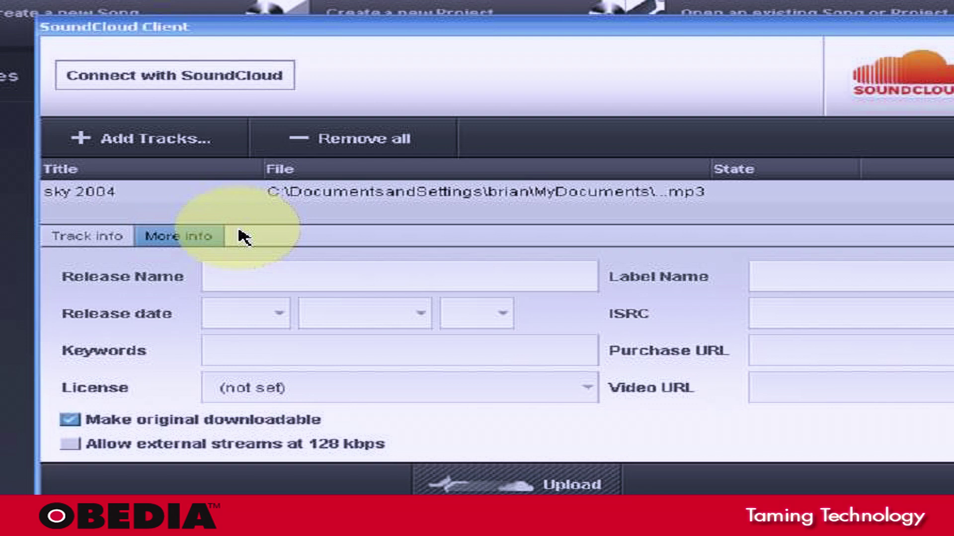
left_click(76, 238)
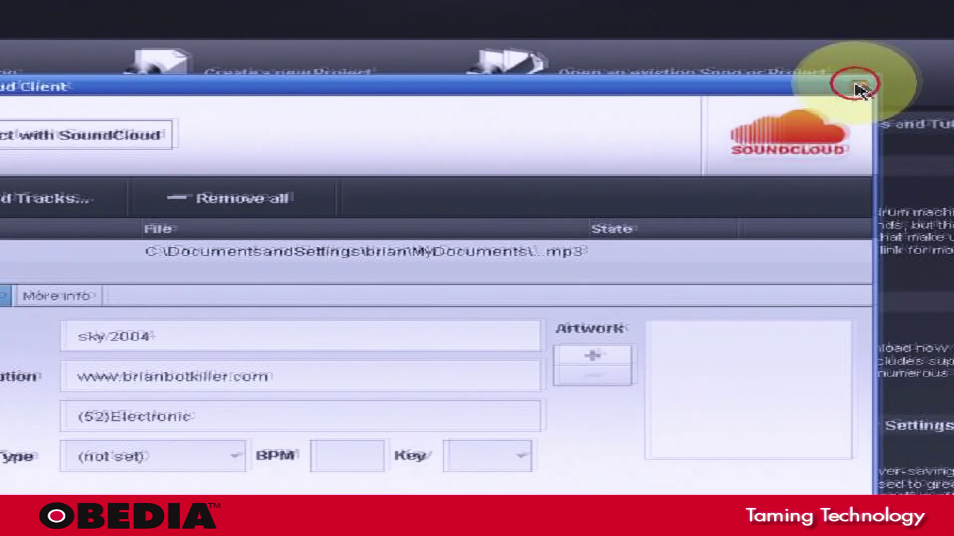
left_click(858, 89)
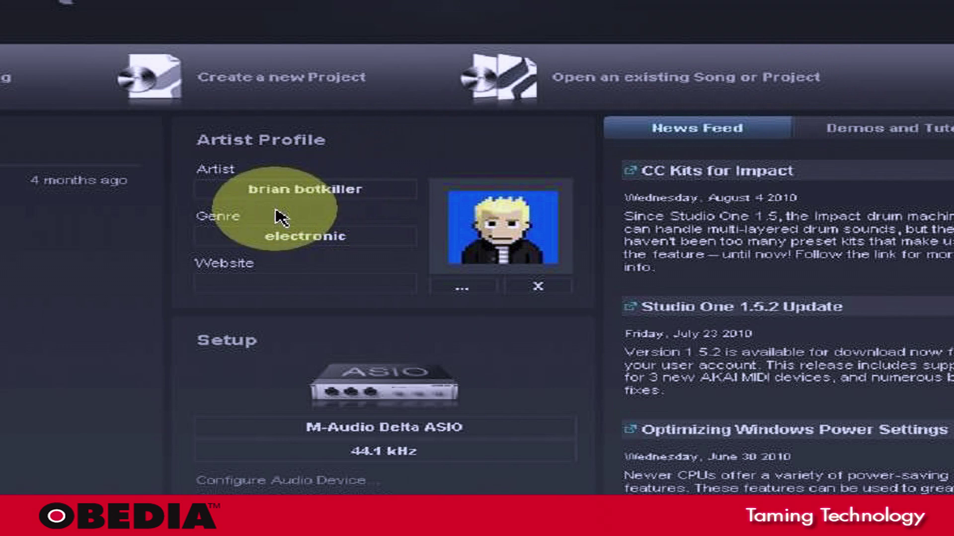